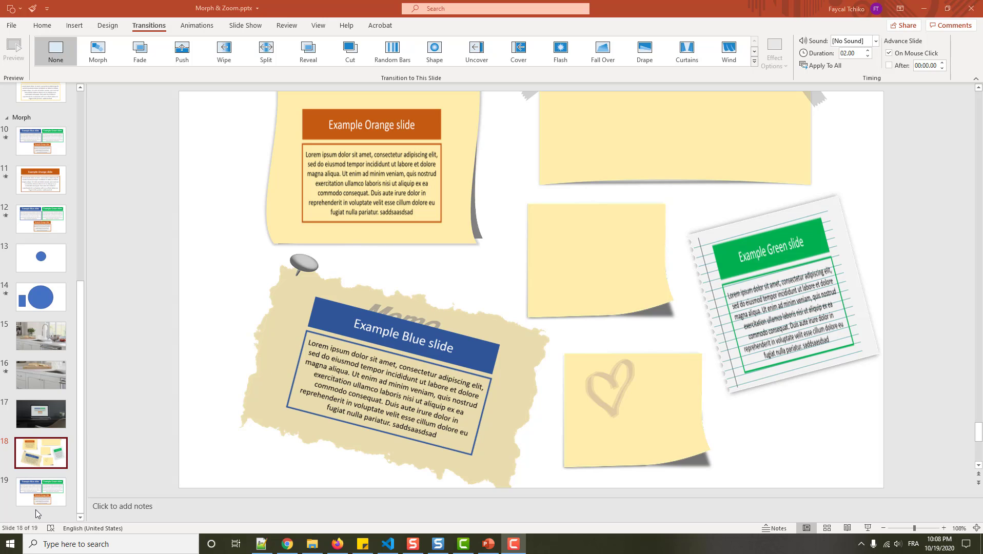
Step: Duplicate slide 19, with its Blue, Green and Orange example boxes, as a new slide 20
left_click(60, 497)
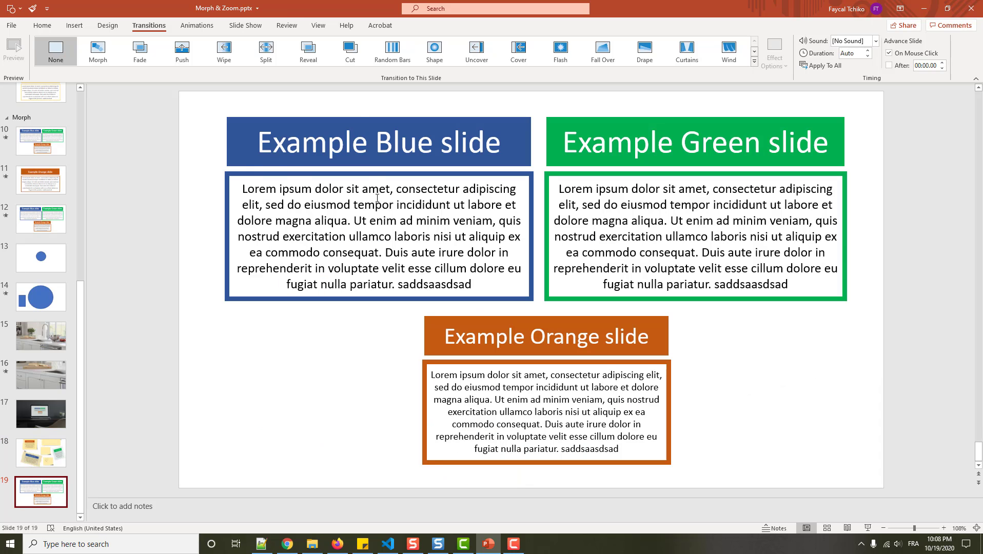
left_click(358, 120)
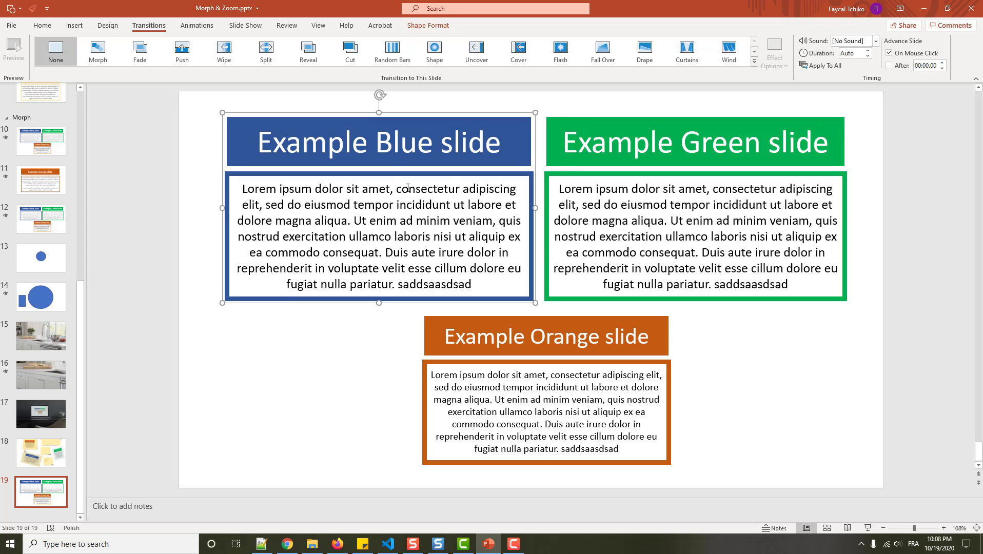
left_click(40, 498)
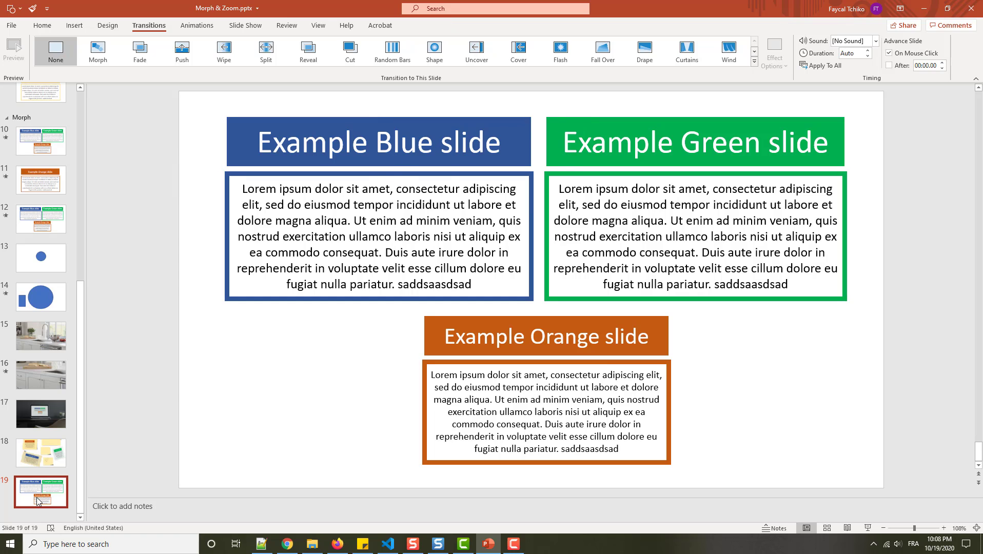
key("ctrl+d")
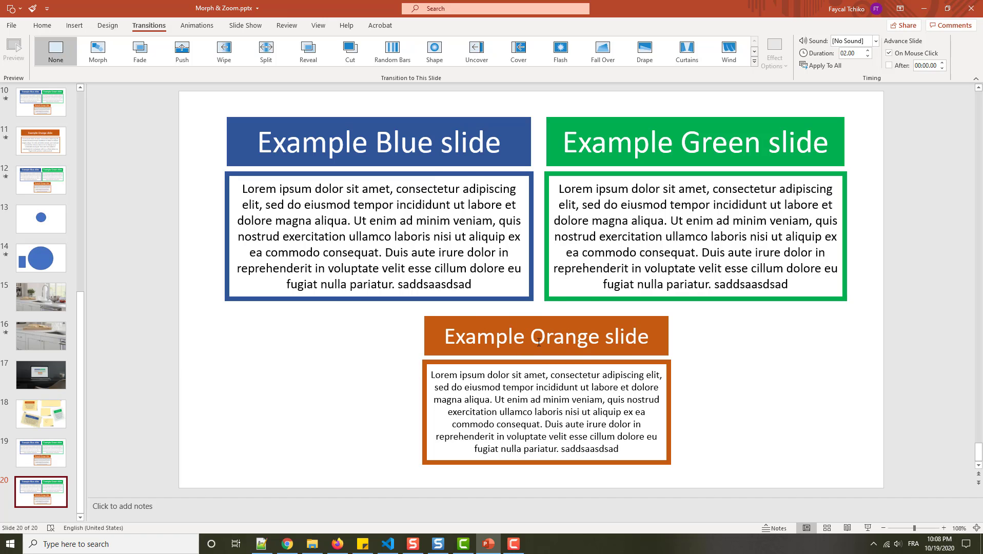
Step: Zoom the slide view out, then back to about half size, leaving room around slide 20
left_click(883, 527)
left_click(884, 528)
left_click(883, 528)
left_click(883, 528)
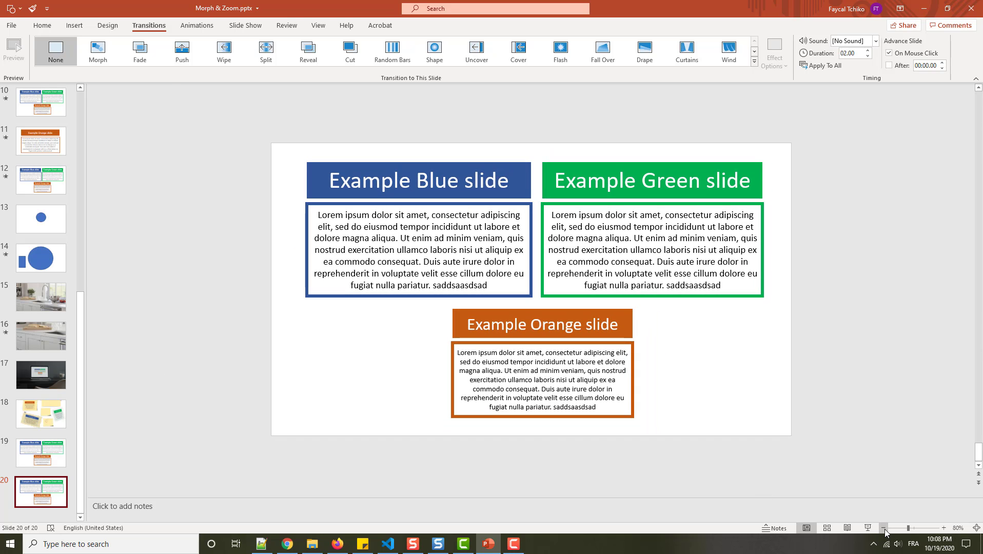
left_click(888, 528)
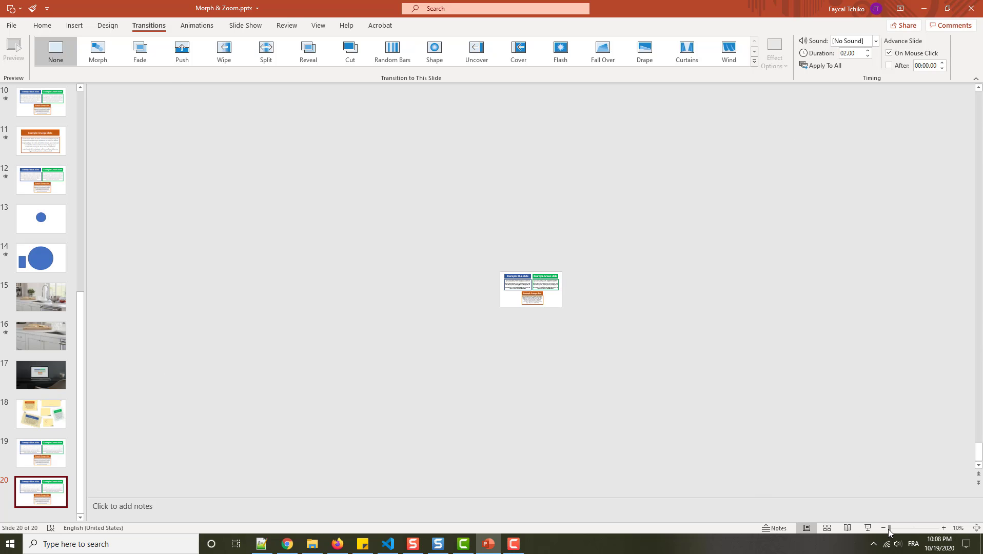
left_click(942, 528)
left_click(943, 528)
left_click(943, 528)
left_click(943, 529)
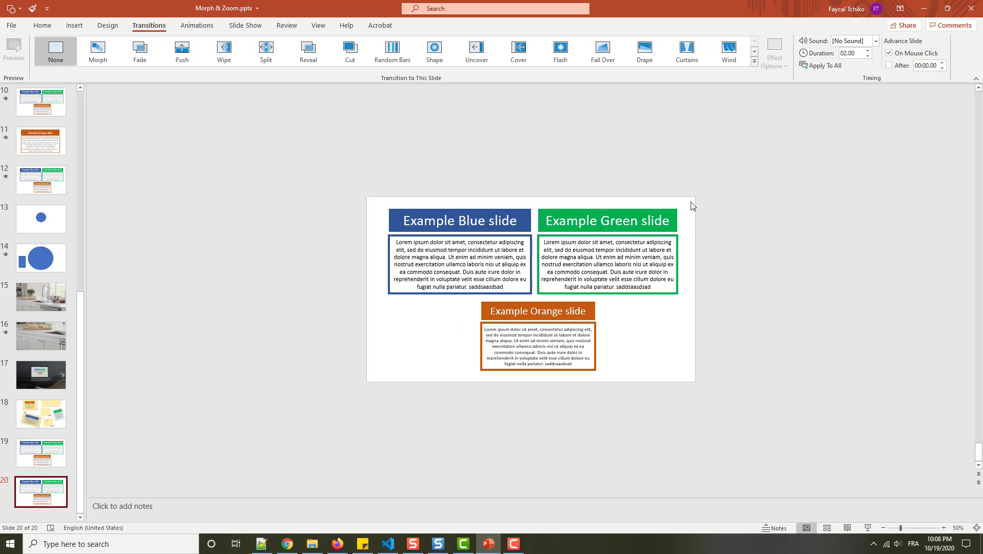
Step: Select the Blue and Green boxes together, move them above the slide and delete them
left_click_drag(700, 184, 355, 297)
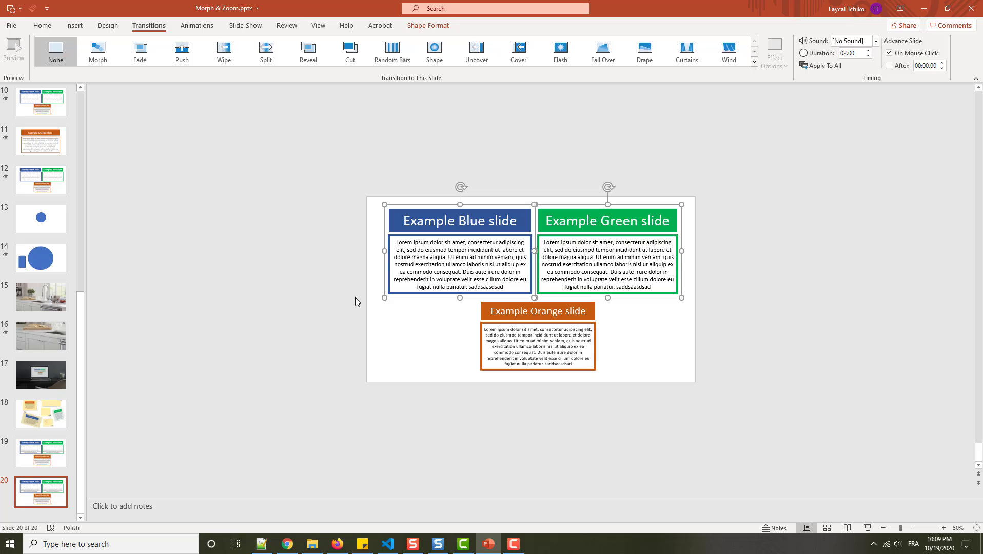
left_click(479, 224)
left_click(759, 176)
left_click_drag(760, 163, 319, 300)
left_click_drag(477, 202, 478, 106)
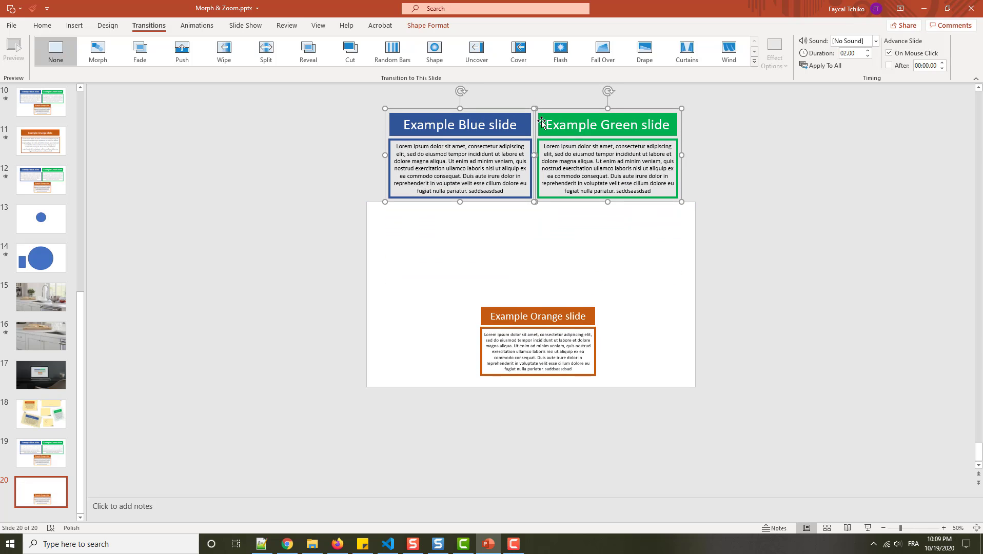
key("Delete")
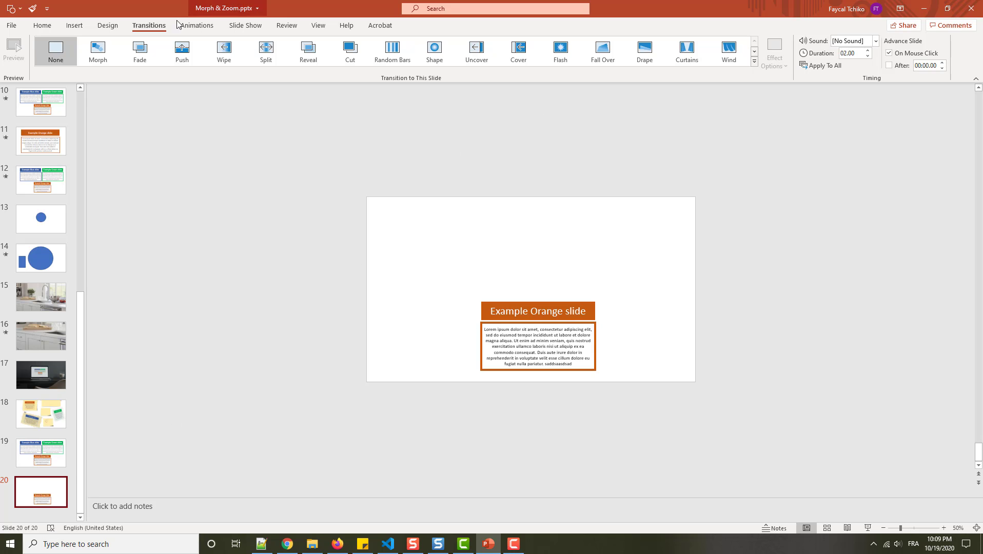
Step: Apply the Morph transition to slide 20 and compare it with slide 19
left_click(97, 54)
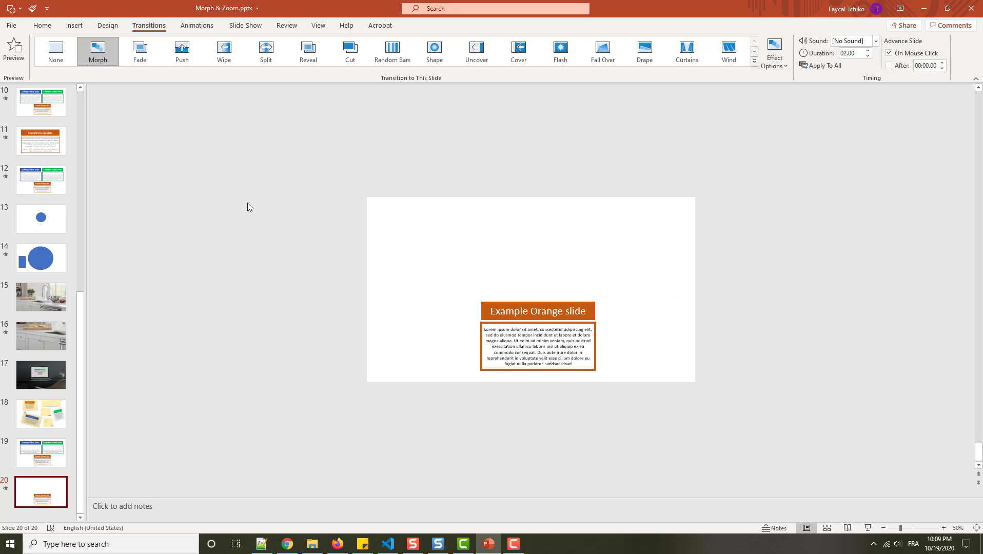
left_click(56, 451)
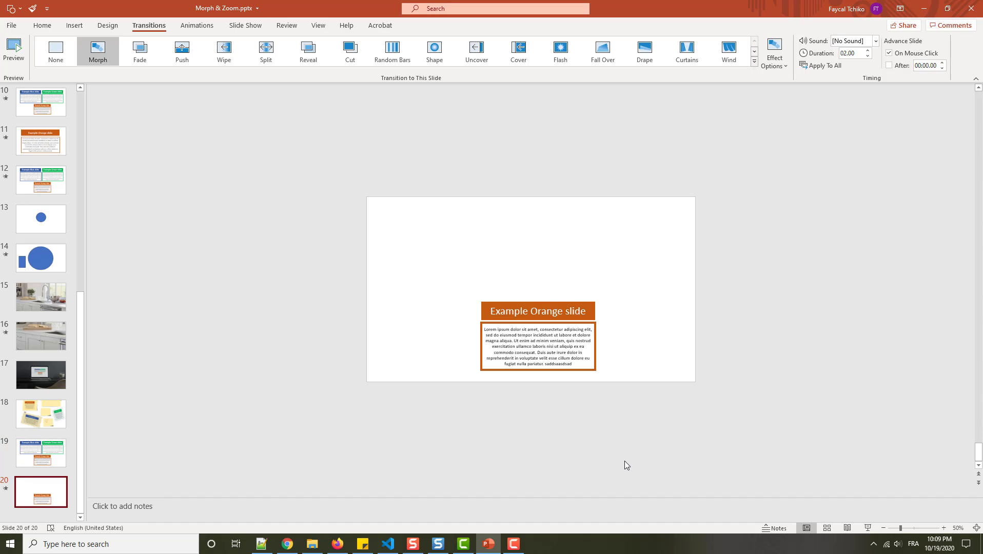
Step: Undo the Morph and the deletion, then park the Blue and Green boxes above slide 20
key("ctrl+z")
key("ctrl+z")
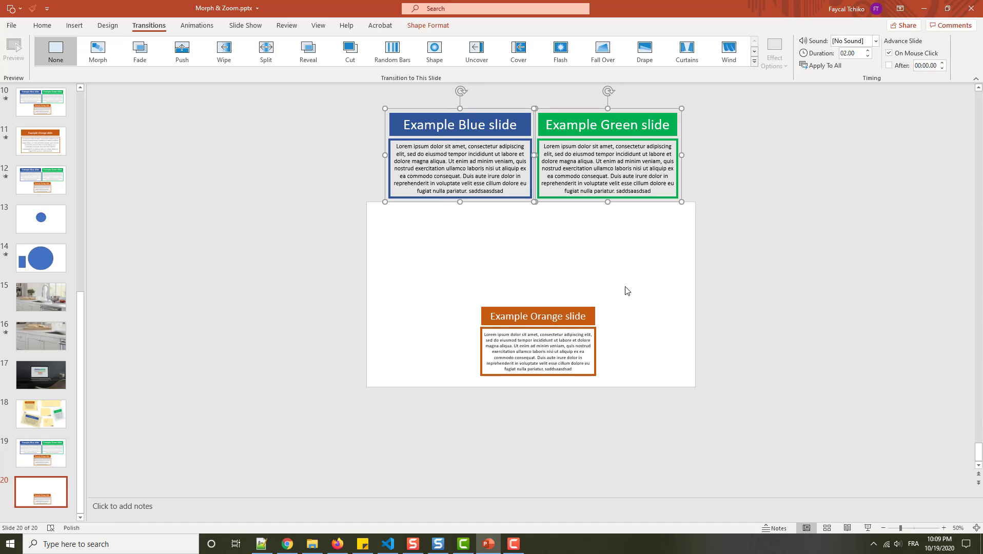
key("ctrl+z")
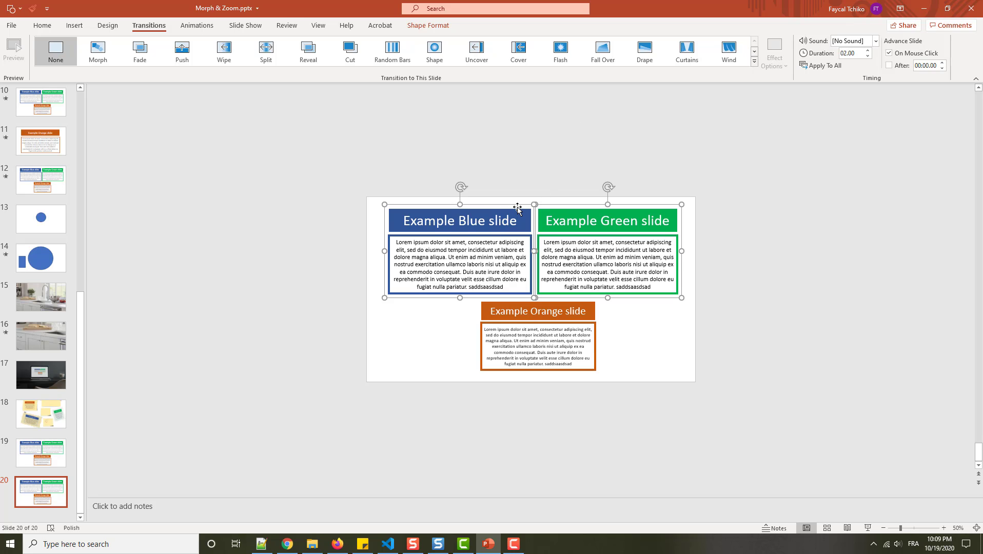
left_click_drag(518, 208, 529, 103)
left_click(488, 275)
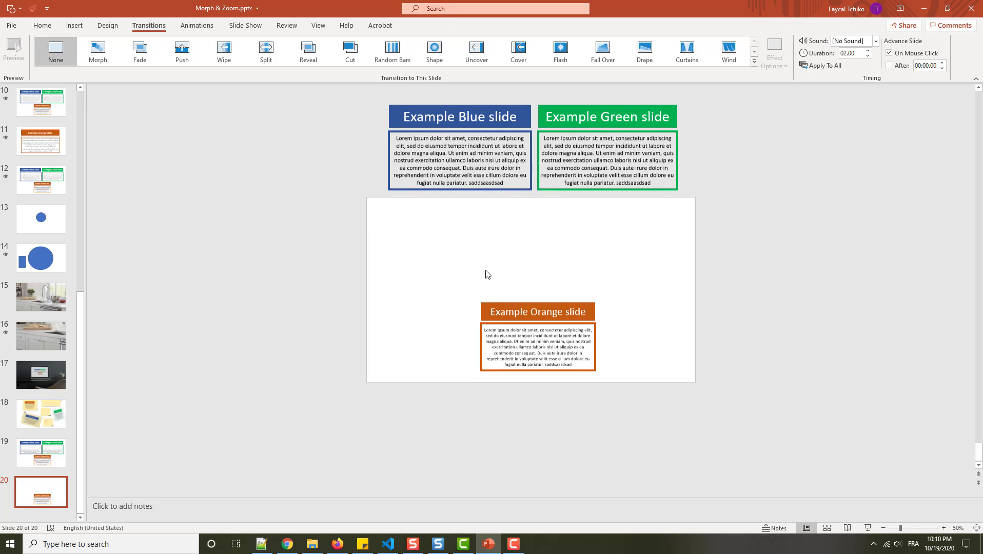
left_click(49, 460)
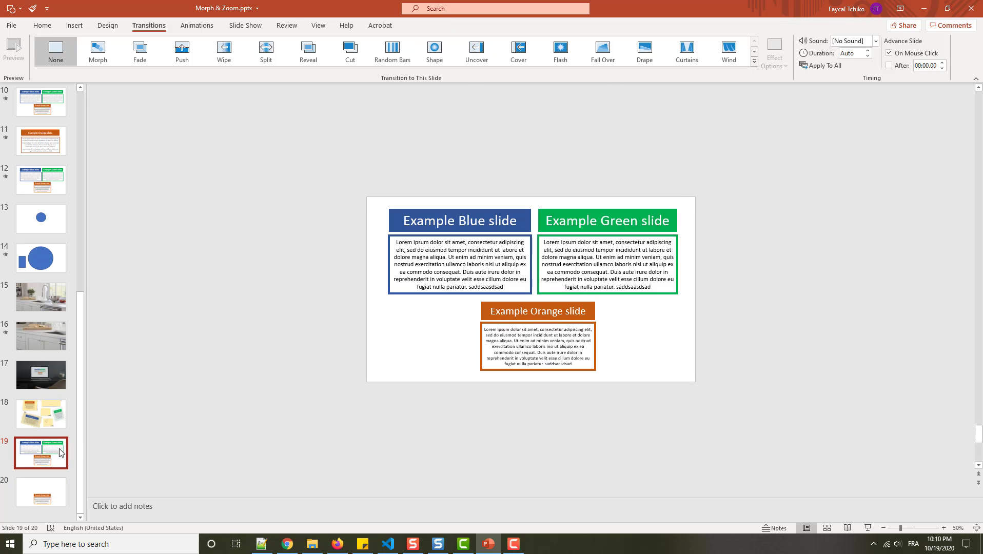
key("Down")
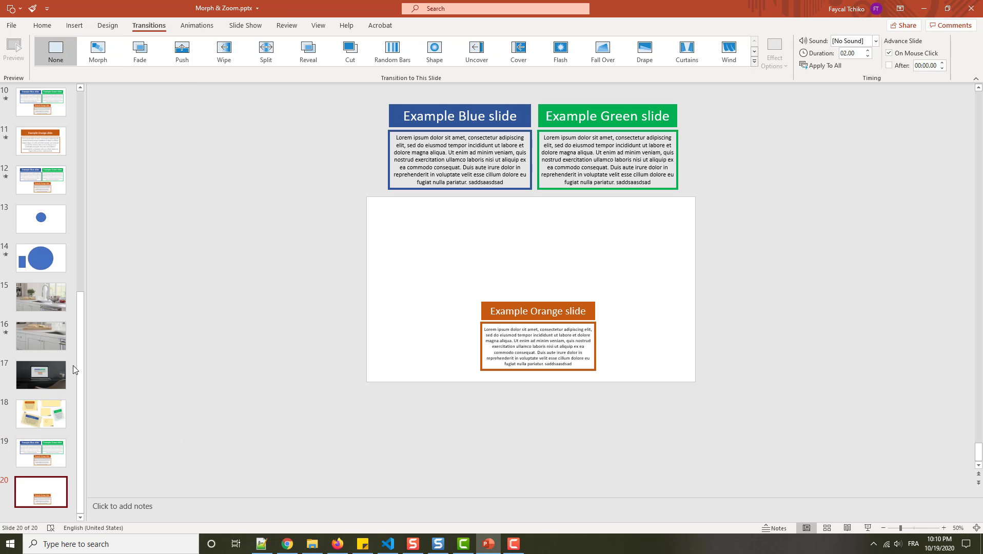
left_click(45, 452)
Step: Reapply the 02.00-second Morph to slide 20 and preview it against slide 19
left_click(89, 44)
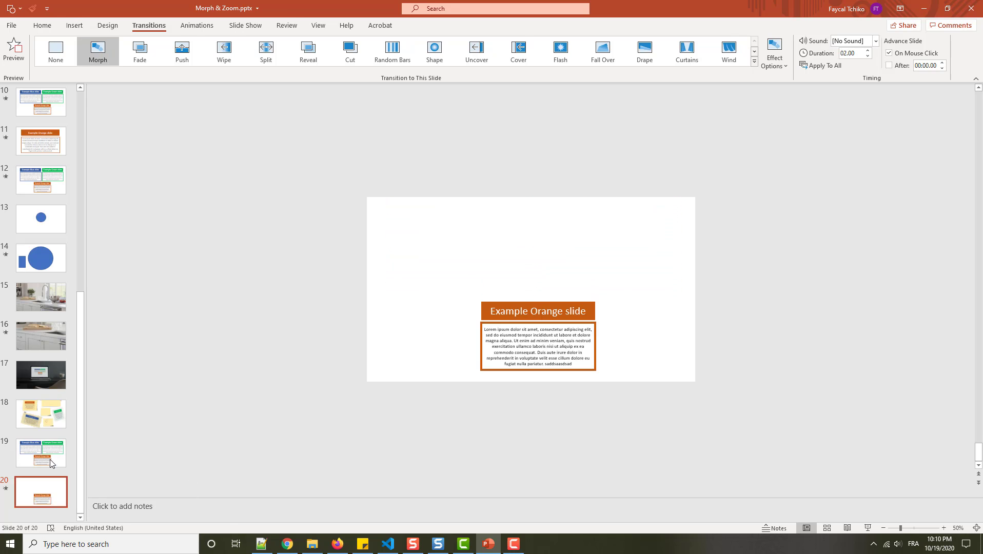
left_click(48, 456)
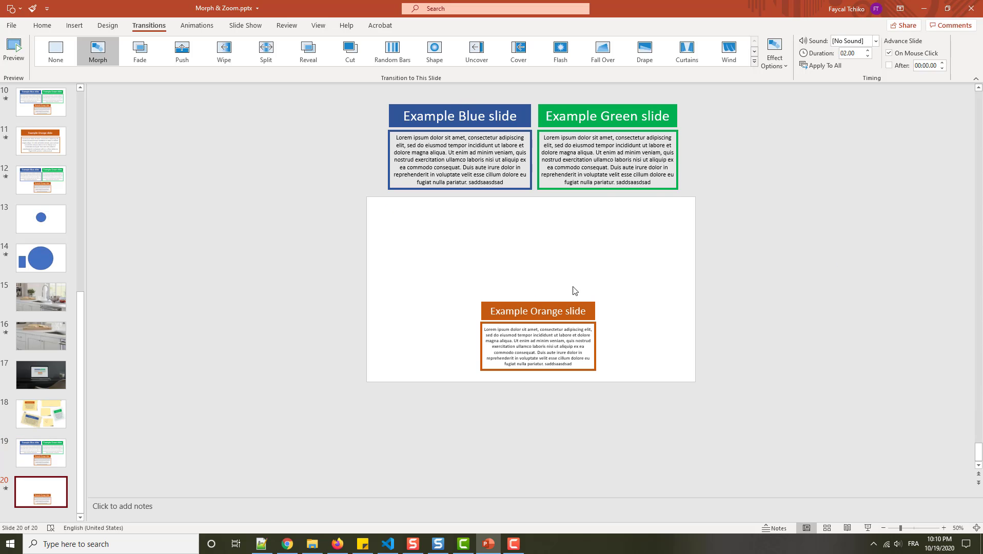
Step: Stretch the Orange title and text group up-left and rightward to fill nearly all of slide 20
left_click(551, 310)
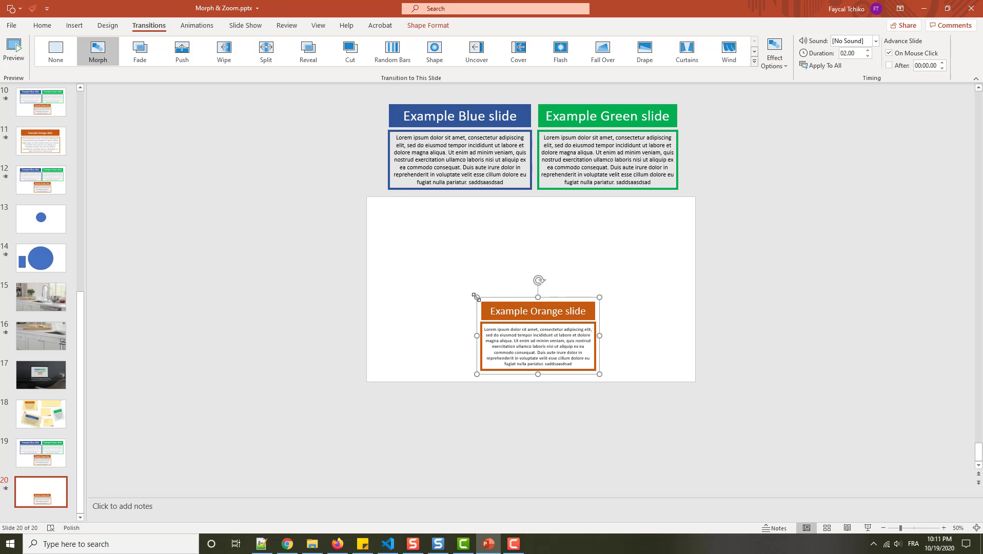
left_click_drag(475, 297, 373, 204)
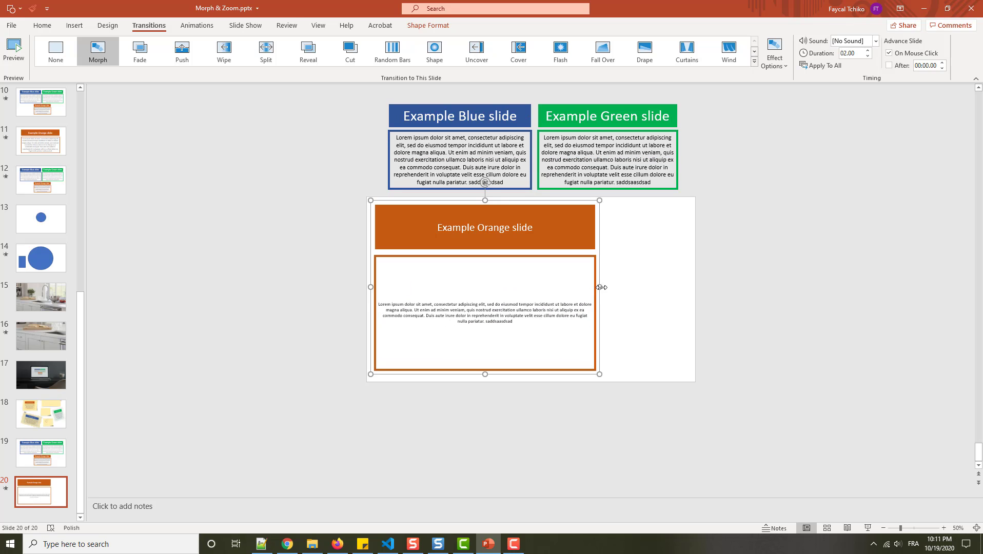
left_click_drag(598, 292, 681, 291)
Step: Enlarge the Example Orange title to 72 pt
triple_click(546, 228)
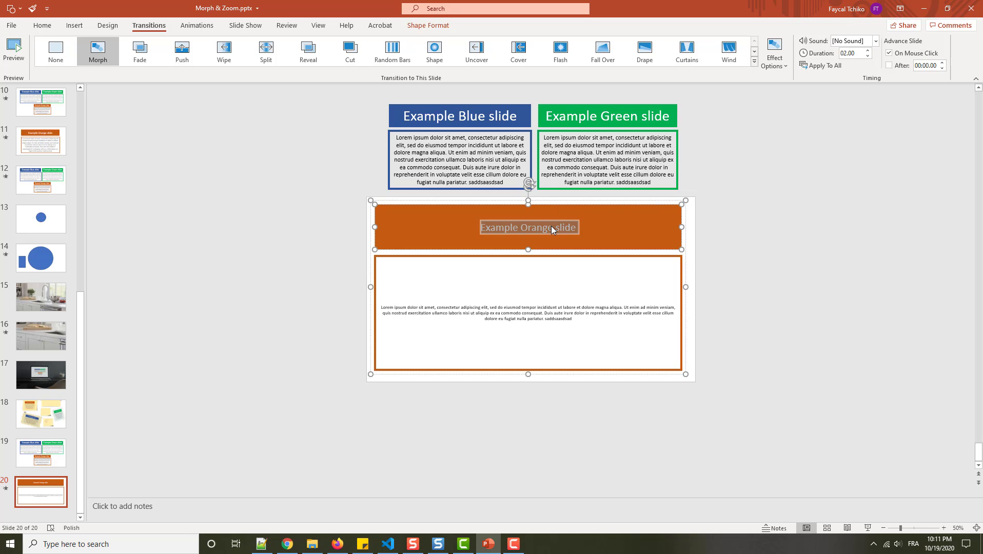
left_click(42, 26)
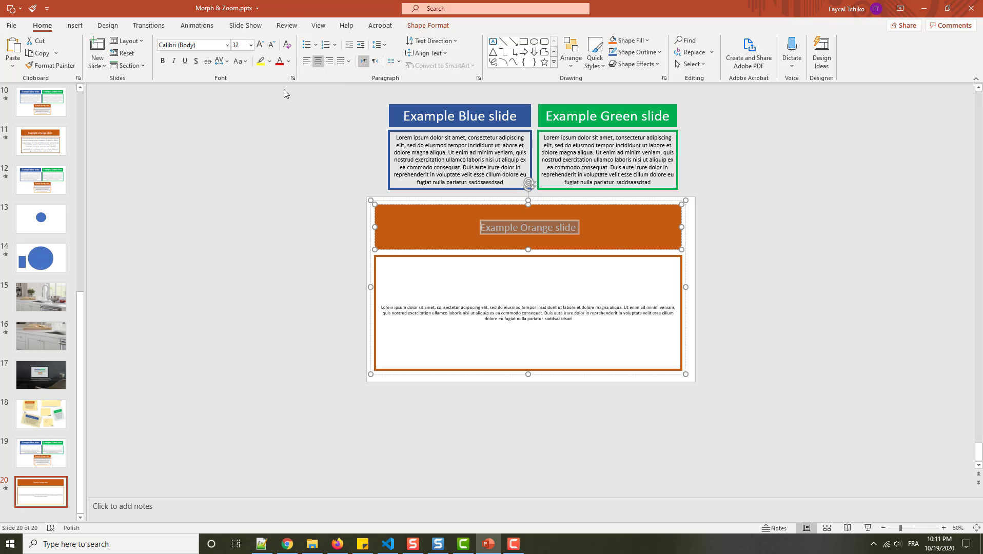
left_click(263, 41)
left_click(263, 41)
left_click(262, 41)
left_click(262, 41)
left_click(263, 40)
left_click(263, 40)
left_click(498, 311)
Step: Increase the orange body text to 36 pt and save Morph & Zoom.pptx
triple_click(498, 310)
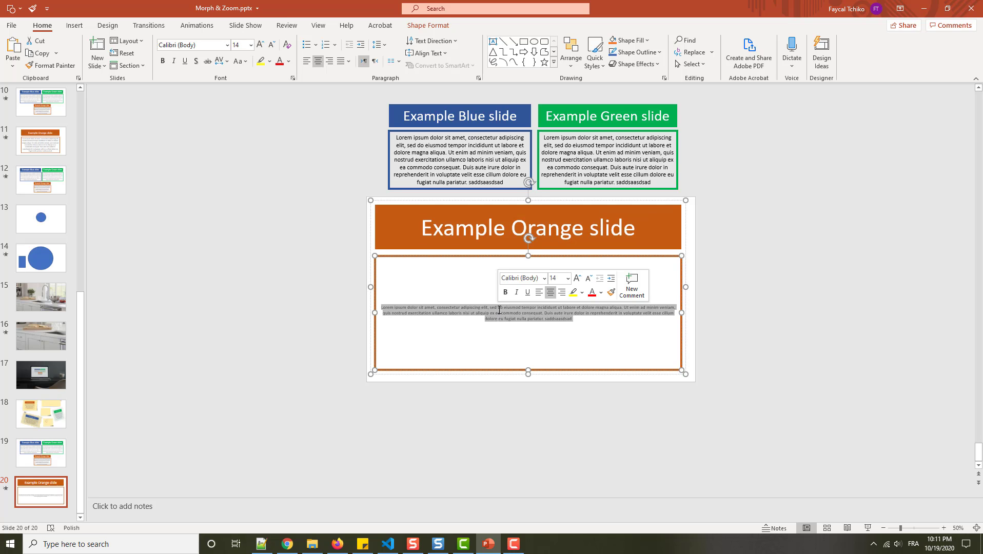
left_click(577, 278)
left_click(576, 278)
left_click(576, 278)
left_click(576, 278)
left_click(576, 278)
left_click(577, 278)
left_click(576, 278)
left_click(510, 469)
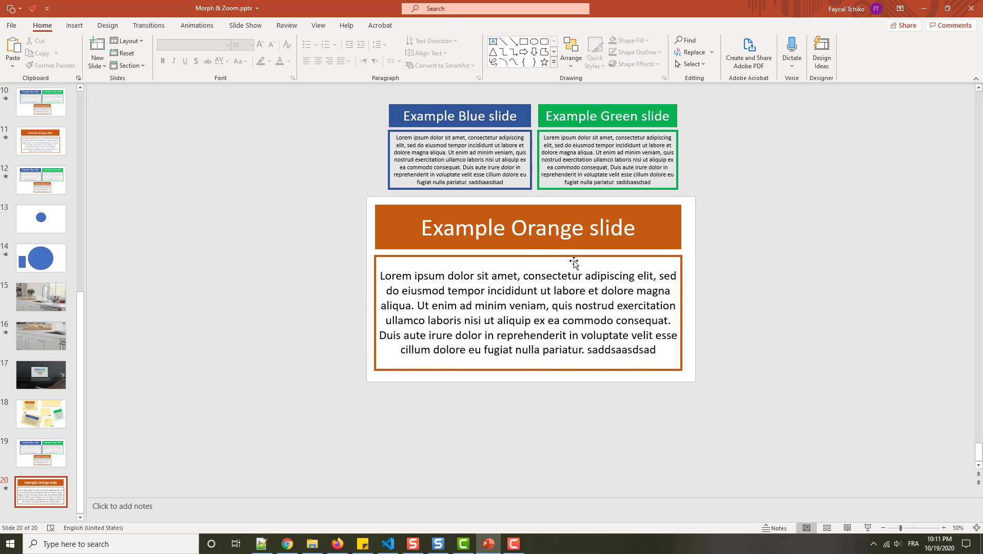
key("ctrl+s")
left_click(43, 493)
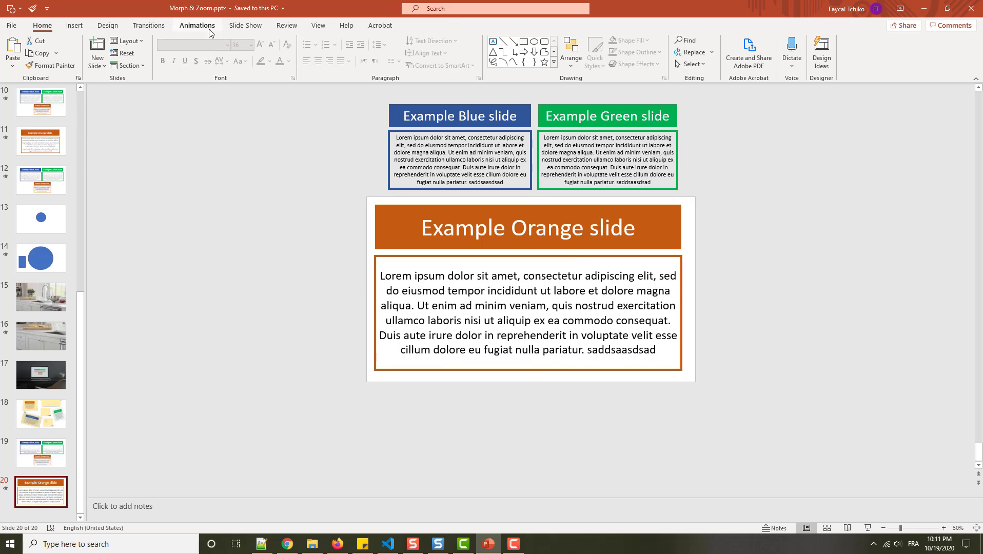
Step: Show the Transitions settings and return to the slide 19 overview of the three example boxes
left_click(149, 26)
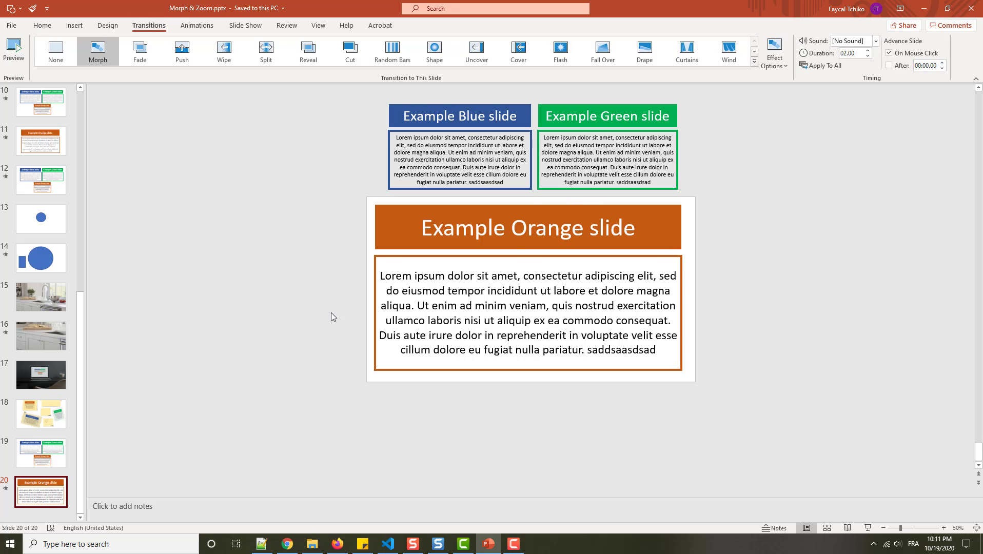
left_click(44, 454)
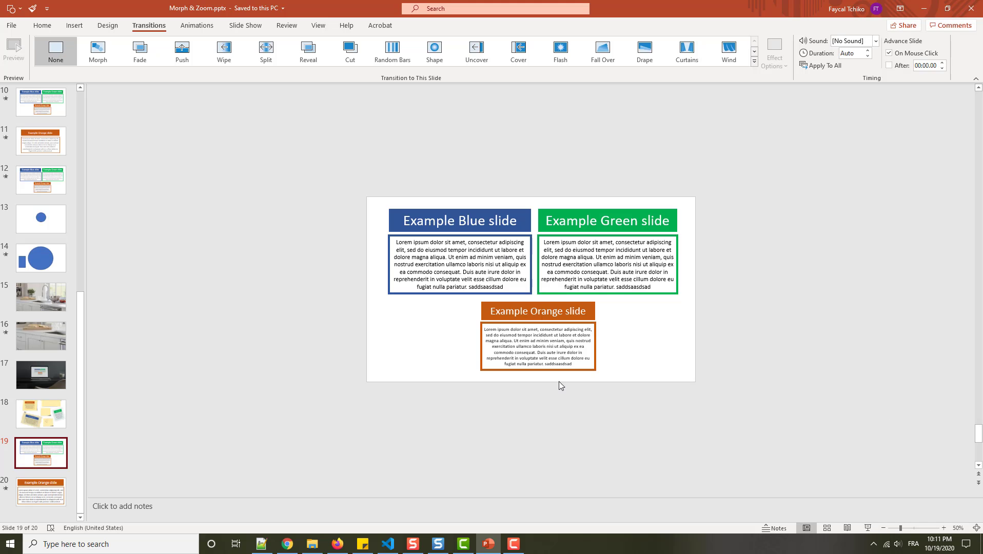
Step: Select the small Orange example and its title text on slide 19
left_click(559, 314)
triple_click(559, 314)
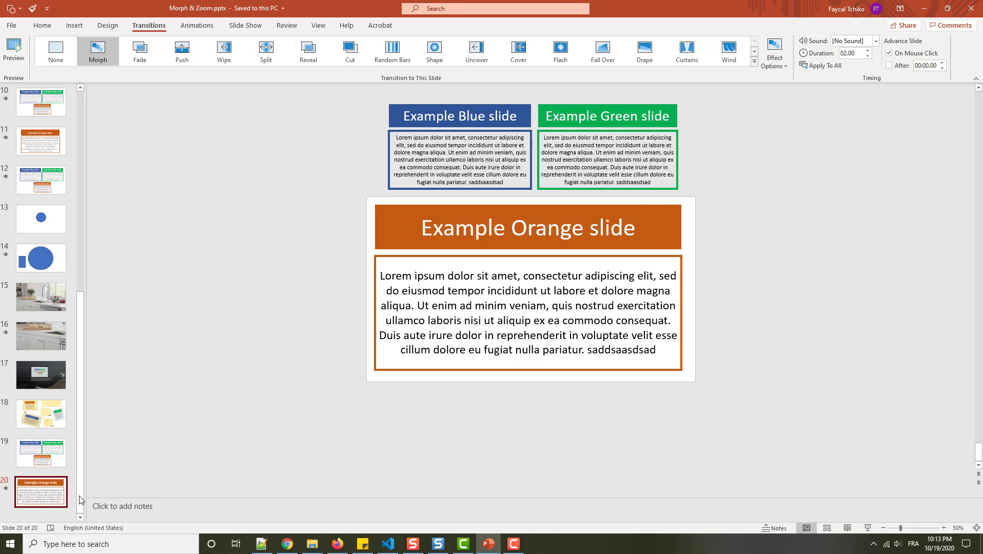
Step: Insert a new slide after slide 20 and delete its placeholders to leave it blank
left_click(39, 516)
right_click(36, 516)
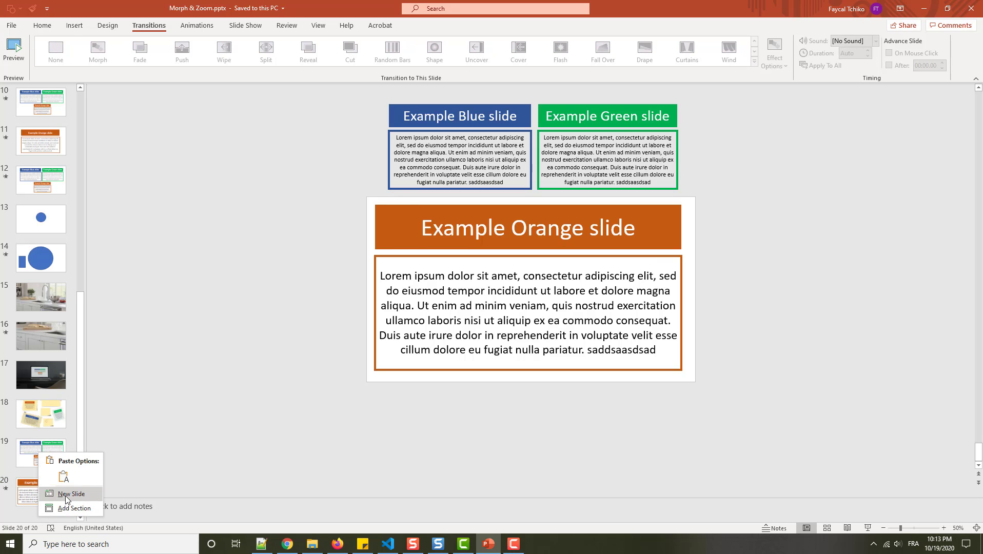
left_click(65, 494)
left_click_drag(376, 214, 693, 380)
key("Delete")
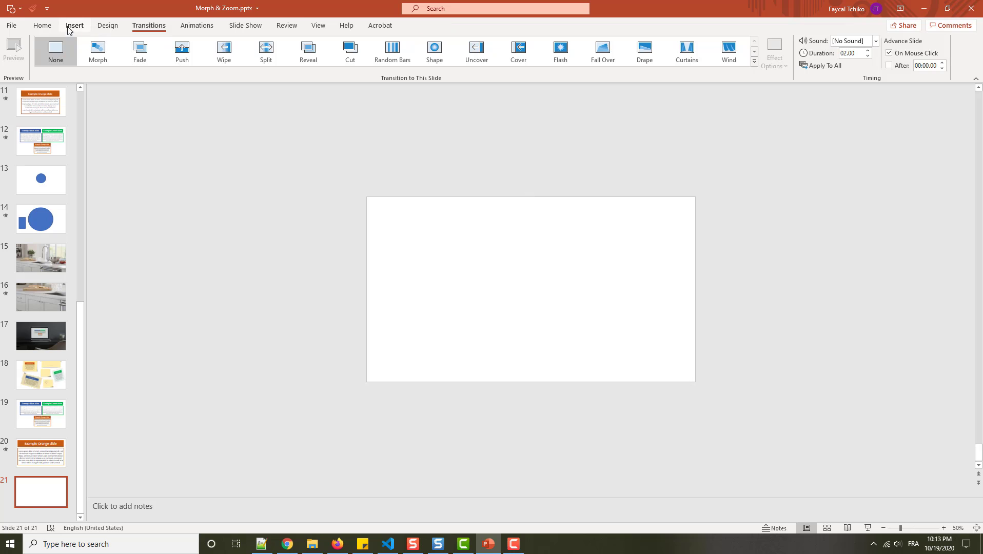
Step: Draw three evenly spaced blue squares in a row, then duplicate slide 21 as slide 22
left_click(74, 25)
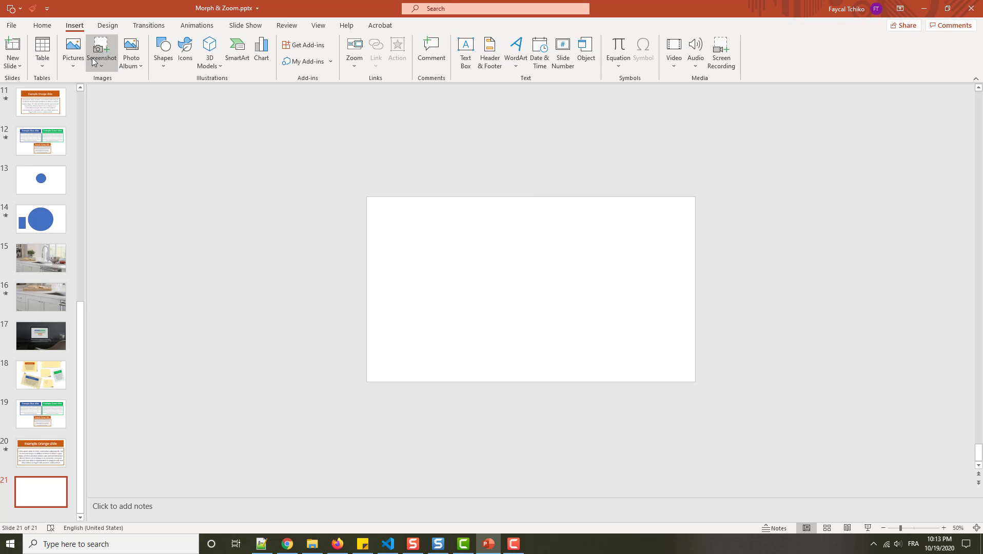
left_click(159, 57)
left_click(190, 93)
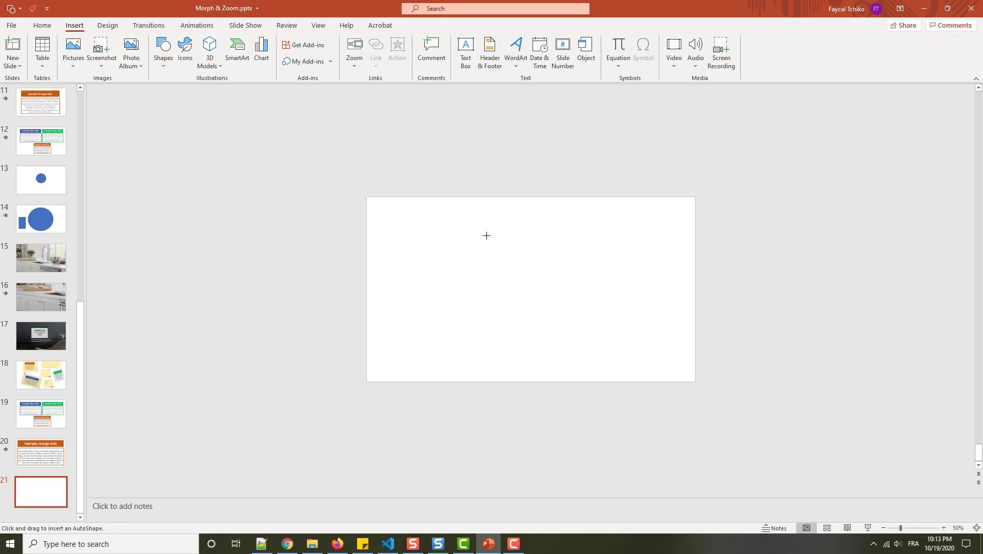
mouse_move(416, 232)
left_mouse_down()
mouse_move(488, 299)
mouse_move(630, 269)
left_mouse_up()
key("ctrl+d")
left_click_drag(447, 272, 508, 268)
left_click(560, 349)
left_click(59, 504)
key("ctrl+d")
Step: Enlarge the left square into a tall rectangle and shift it slightly left
left_click(438, 308)
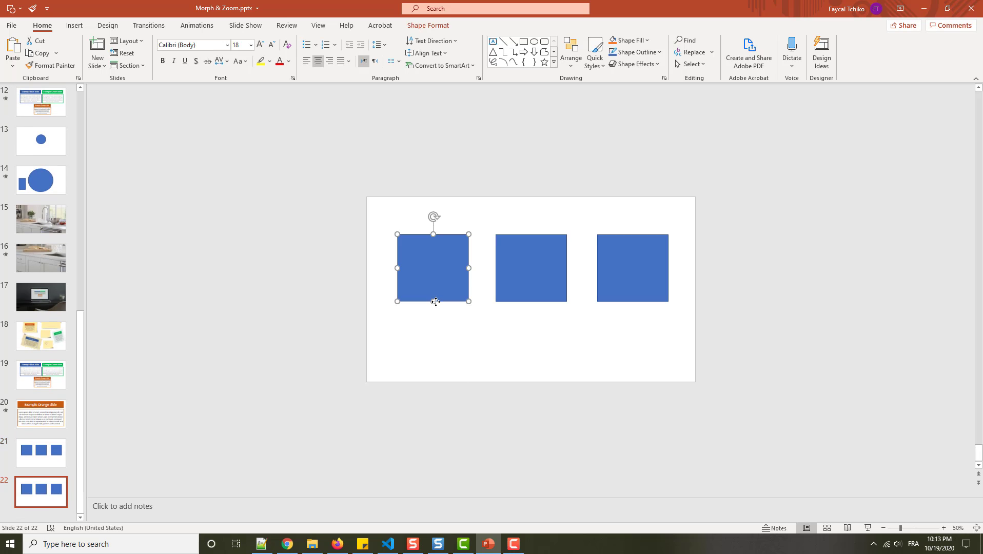
left_click_drag(469, 301, 502, 359)
left_click_drag(443, 321, 428, 321)
Step: Reshape the middle square into a wide green bar and delete the right square
left_click(527, 276)
left_click_drag(496, 268, 575, 338)
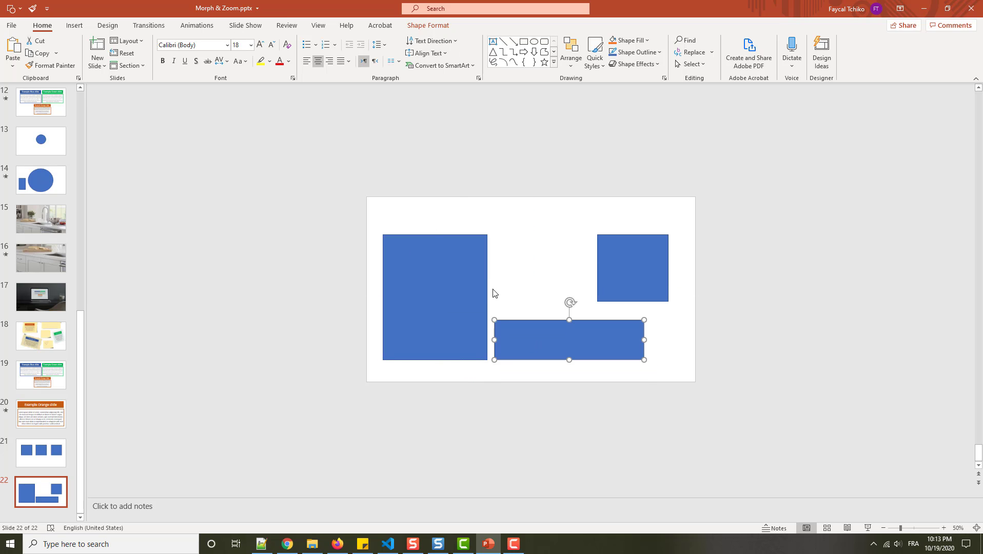
left_click(427, 26)
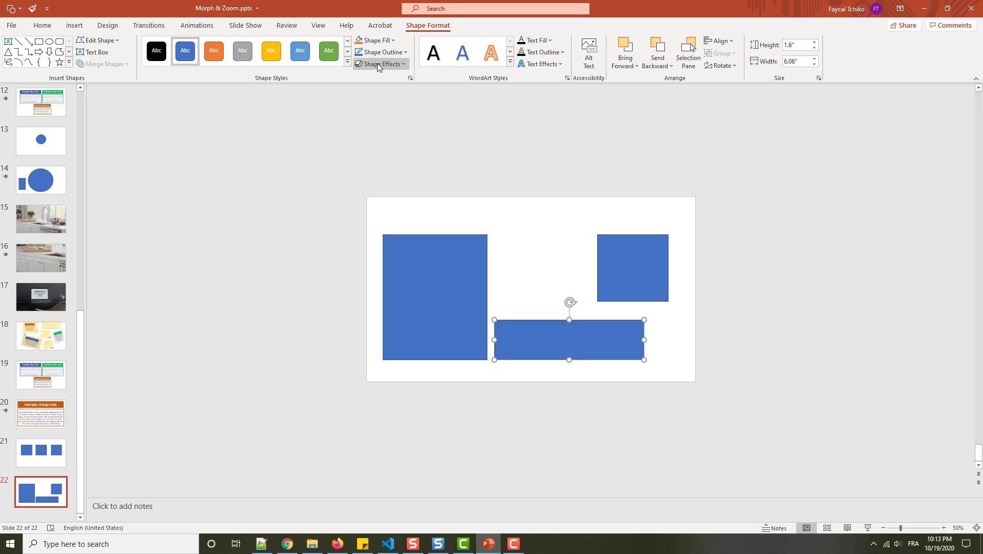
left_click(329, 51)
left_click(624, 253)
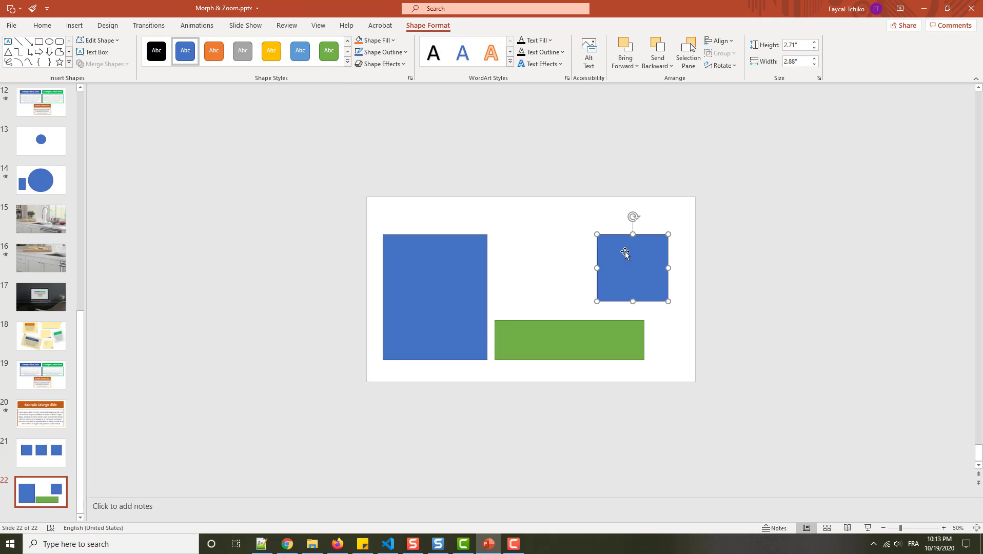
key("Delete")
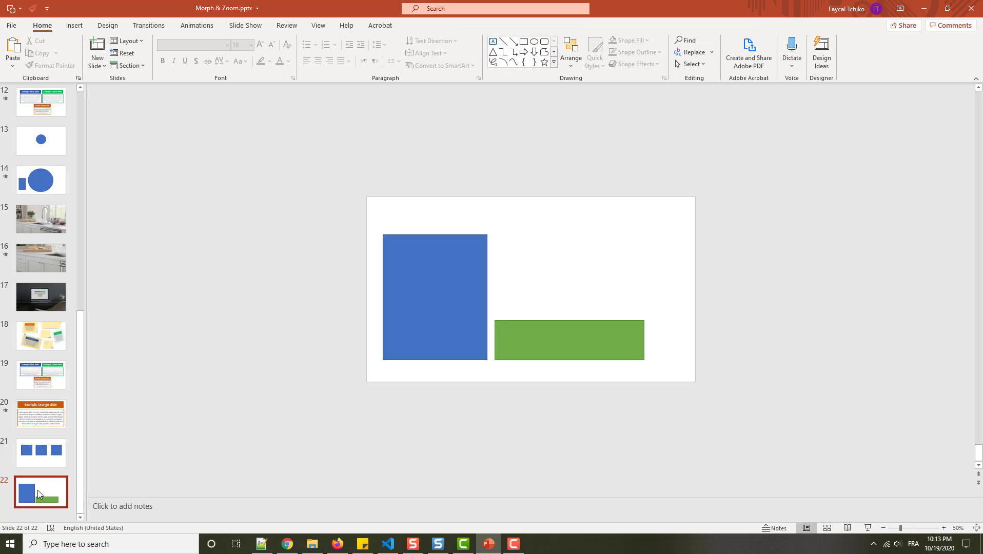
Step: Apply the Morph transition to slide 22, then step back to slide 21
left_click(147, 25)
left_click(97, 52)
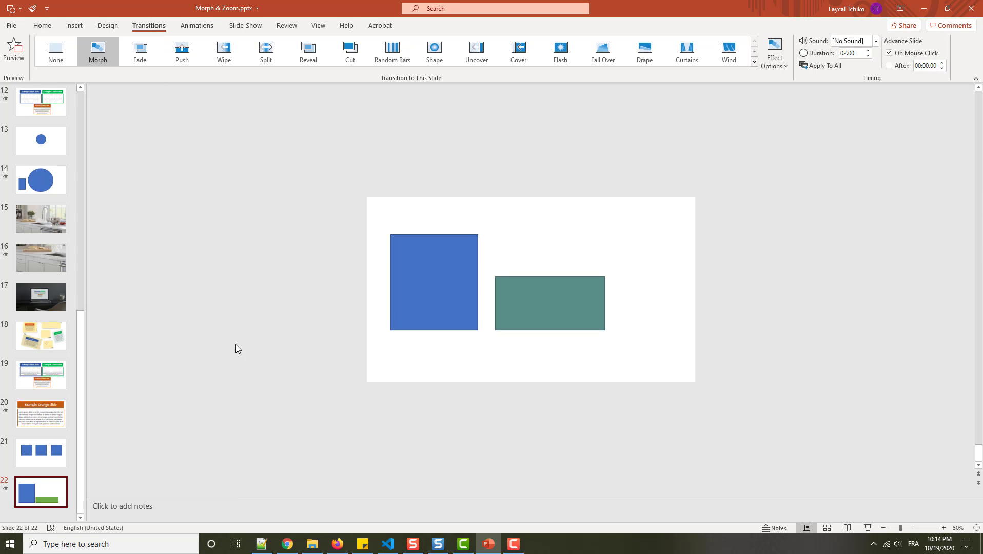
key("Page_Up")
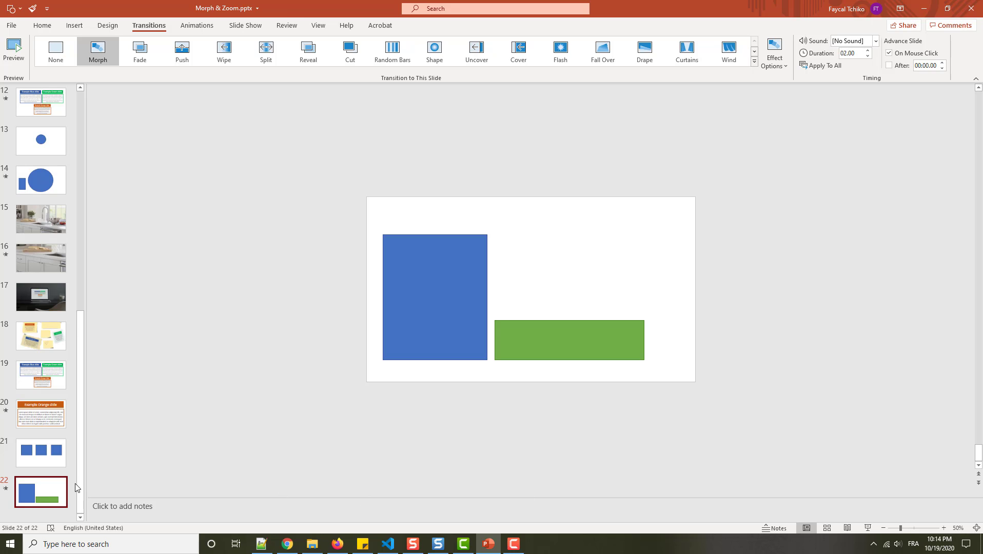
Step: Return via slide 21 to the Example Orange slide 20 and select its title text
left_click(43, 462)
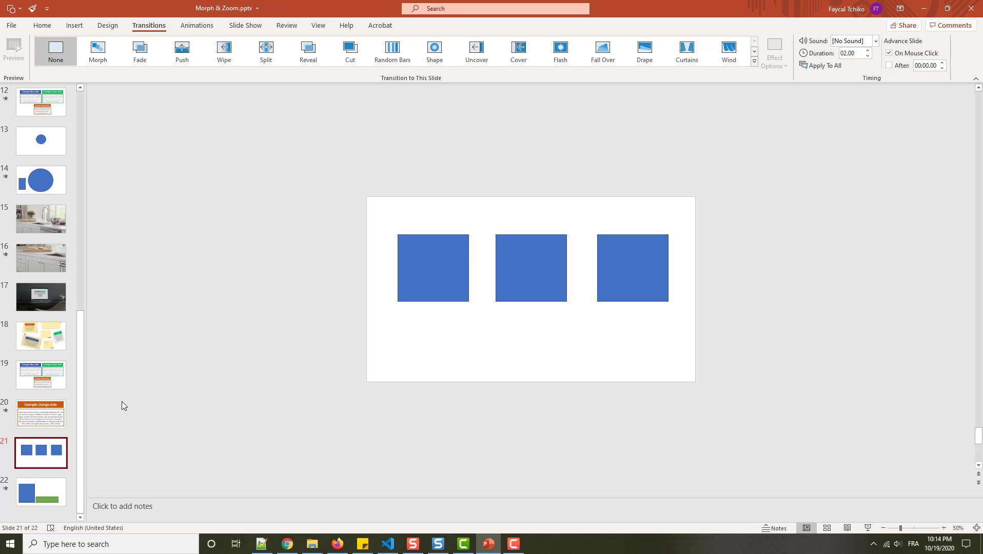
left_click(59, 419)
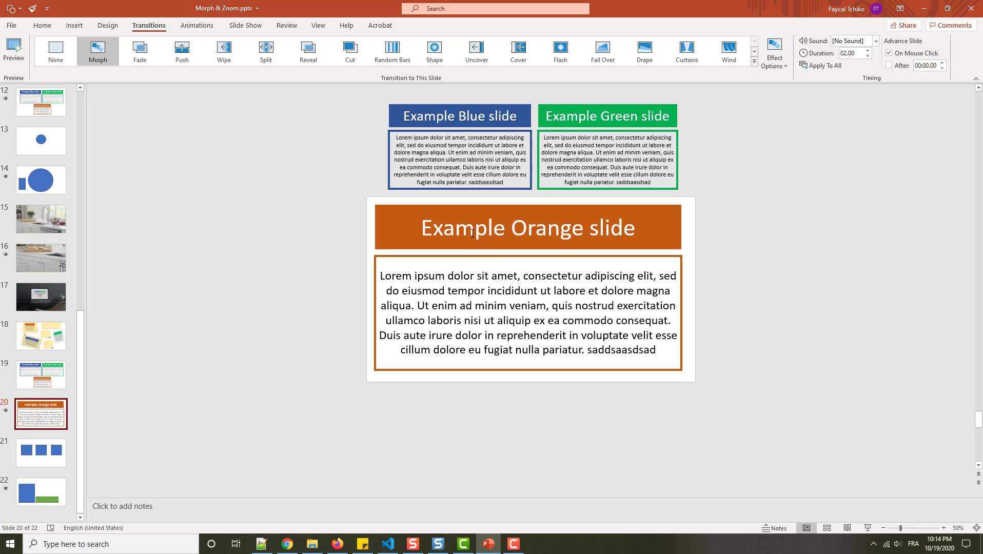
triple_click(472, 230)
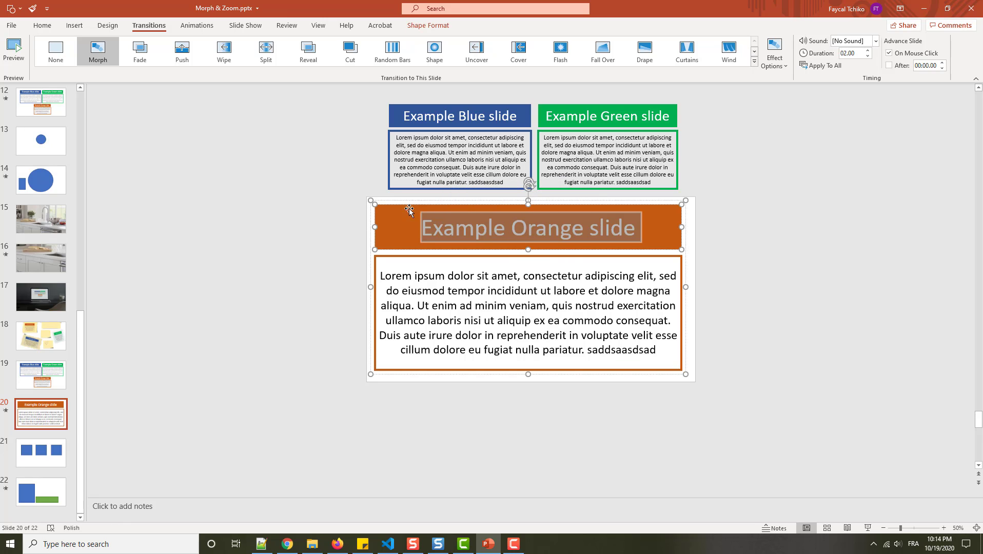